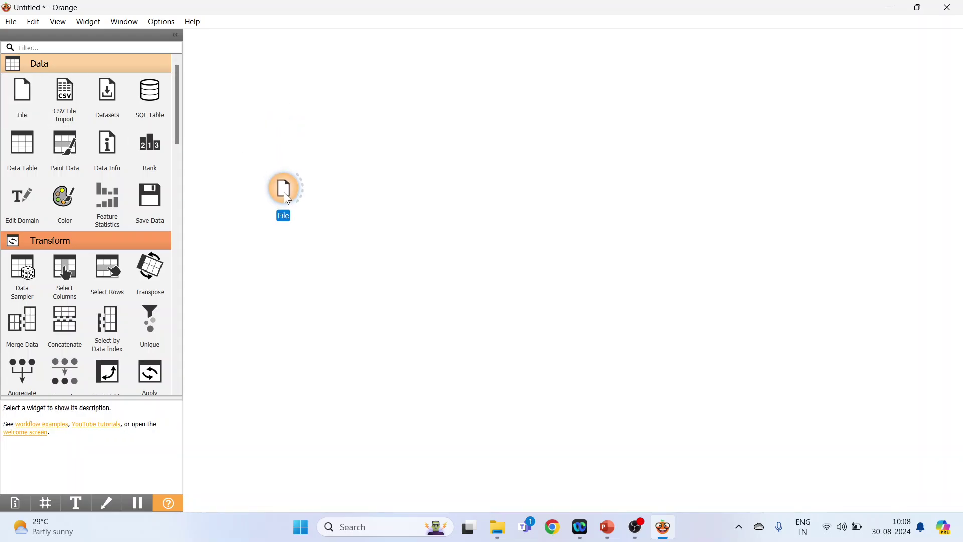
- Load brown-selected.tab from the bundled documentation datasets into the File widget
double_click(283, 193)
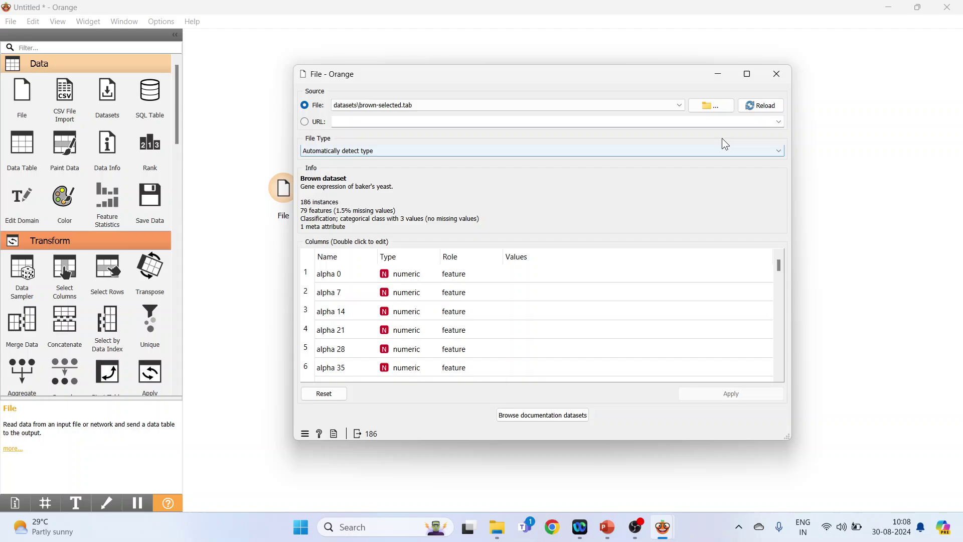
left_click(713, 107)
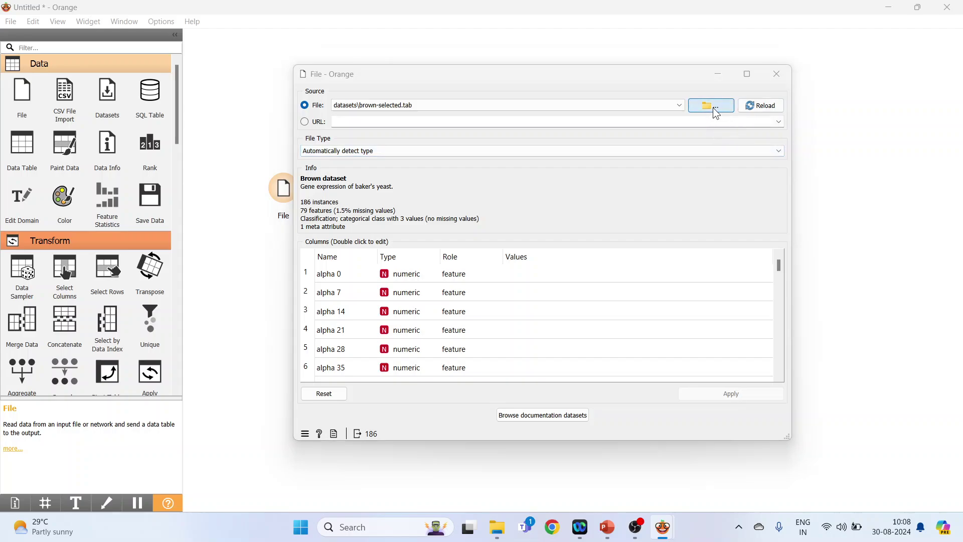
left_click(741, 362)
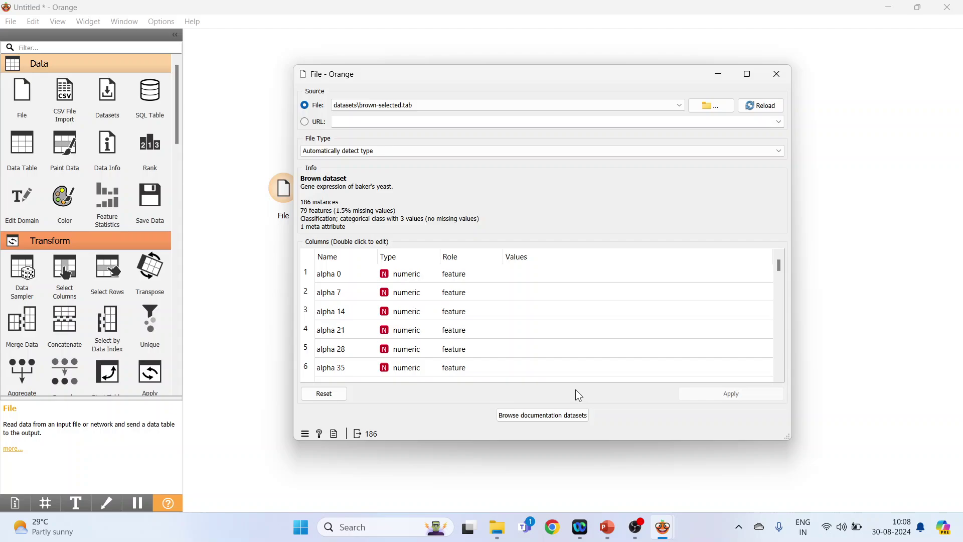
left_click(545, 417)
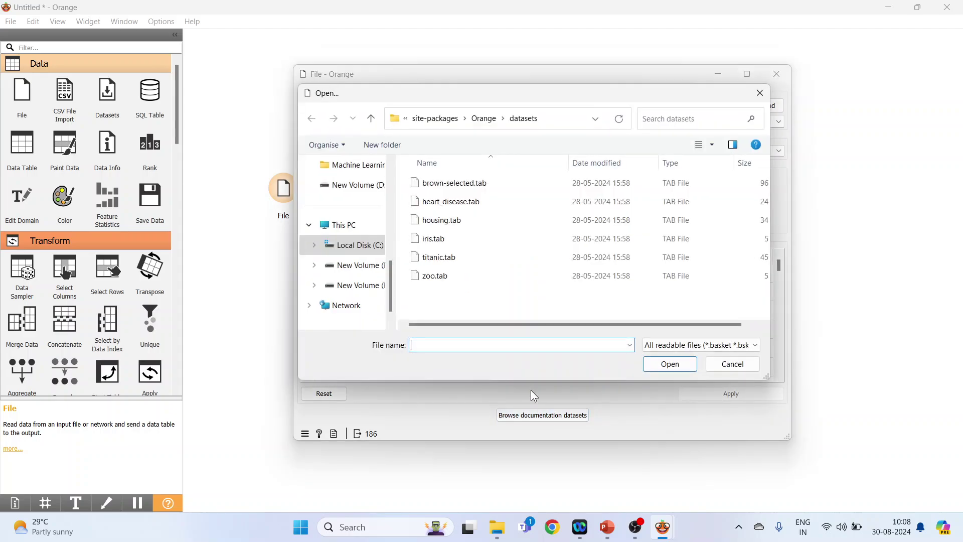
left_click(479, 190)
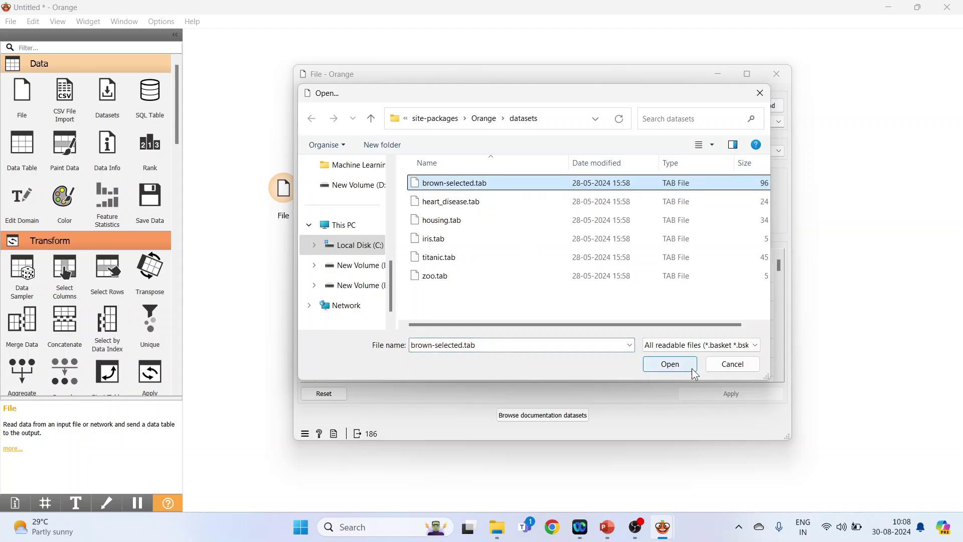
left_click(678, 365)
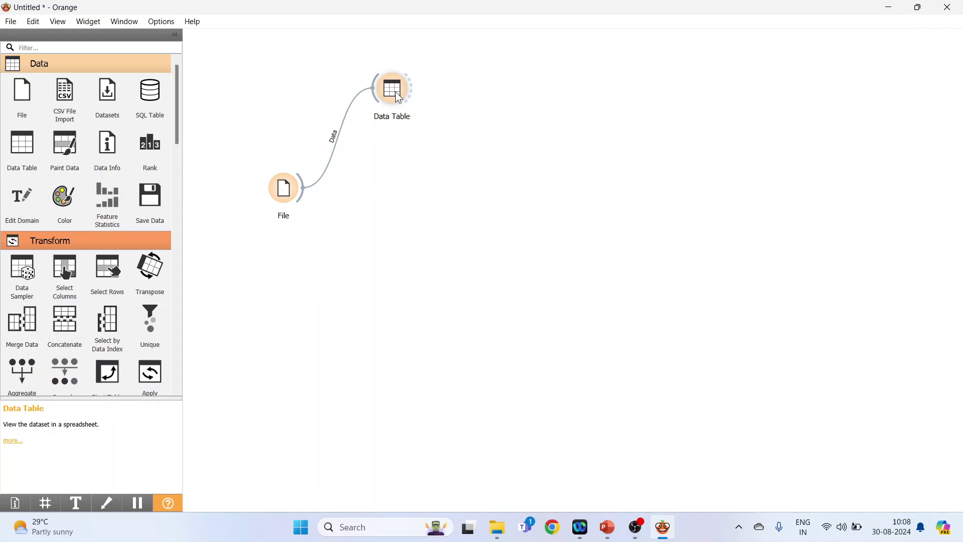
double_click(395, 91)
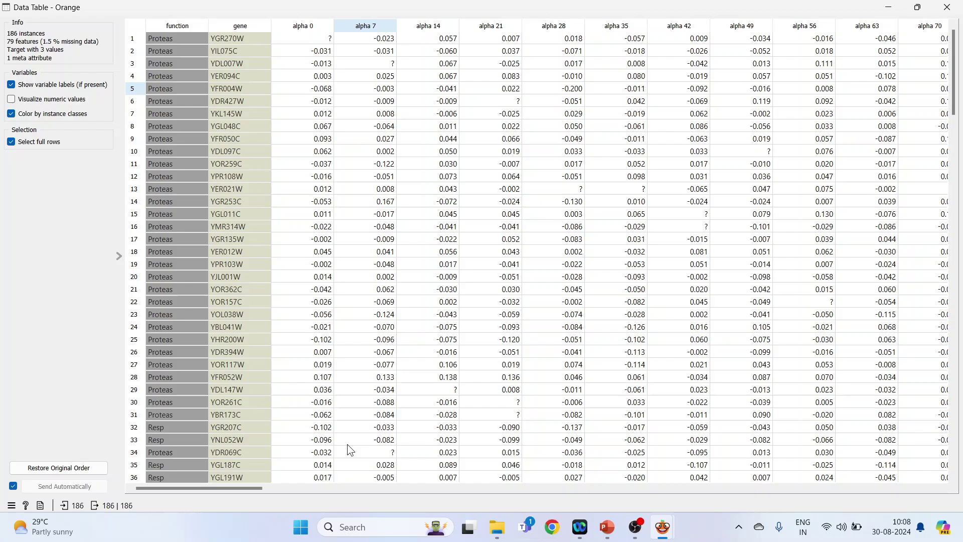
left_click(374, 452)
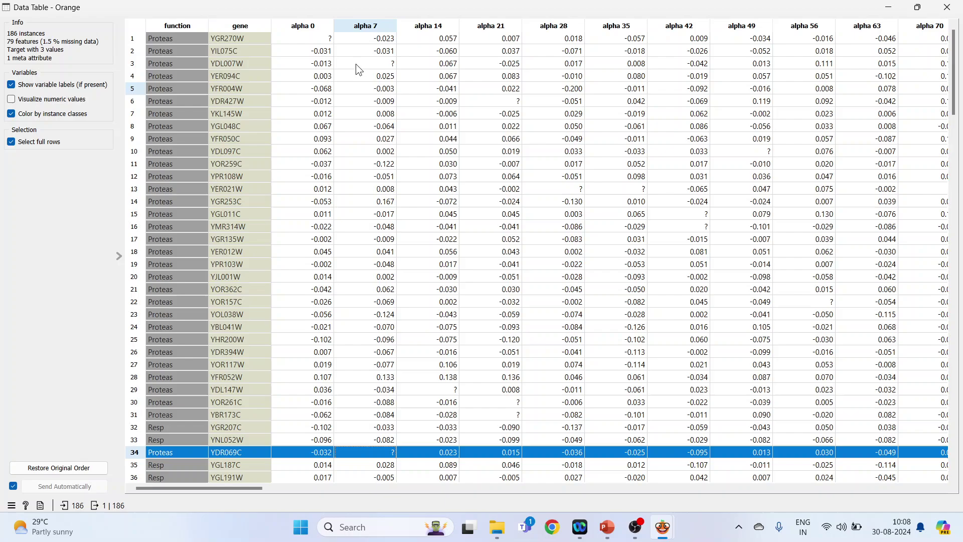
left_click(320, 39)
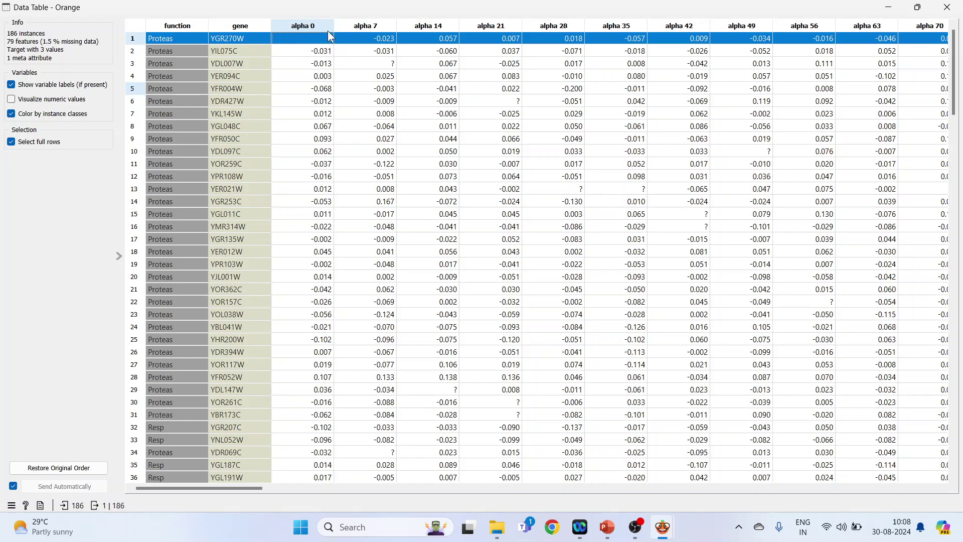
left_click(446, 391)
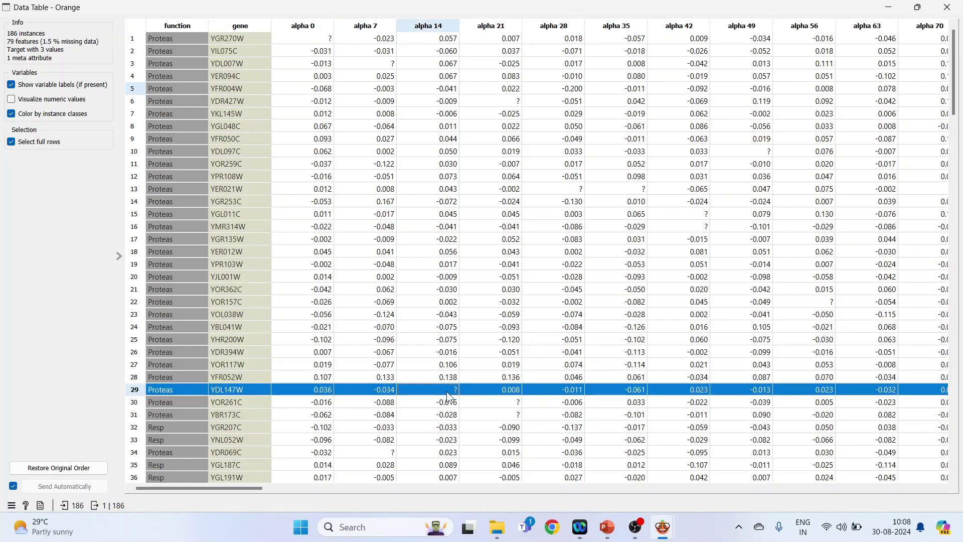
left_click(510, 402)
left_click(509, 414)
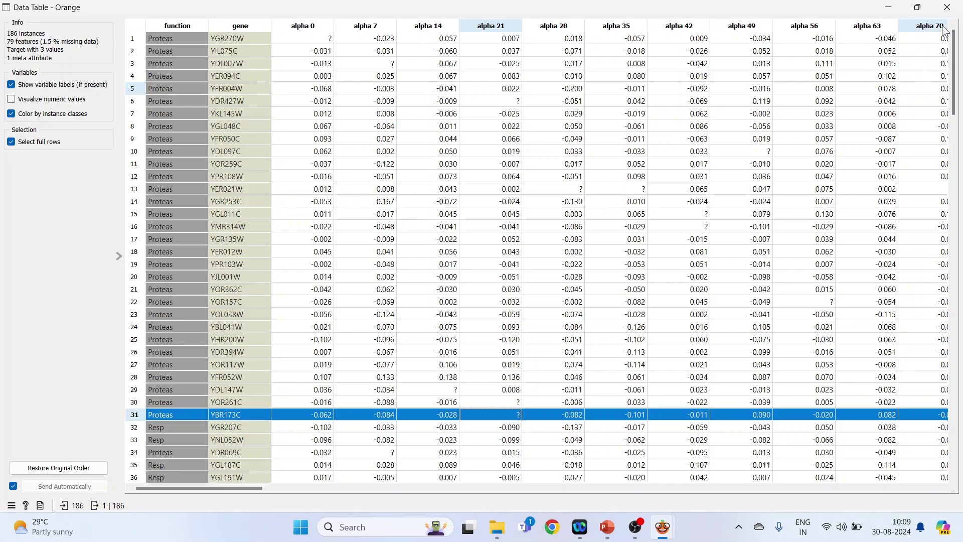
left_click(946, 9)
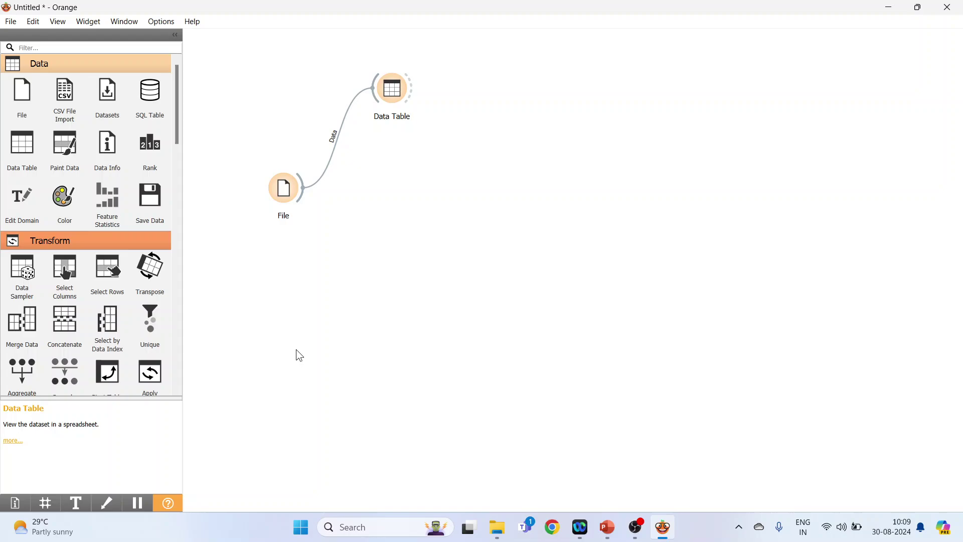
- Place a Preprocess widget below Data Table and connect File's data output to it
left_click_drag(179, 146, 180, 171)
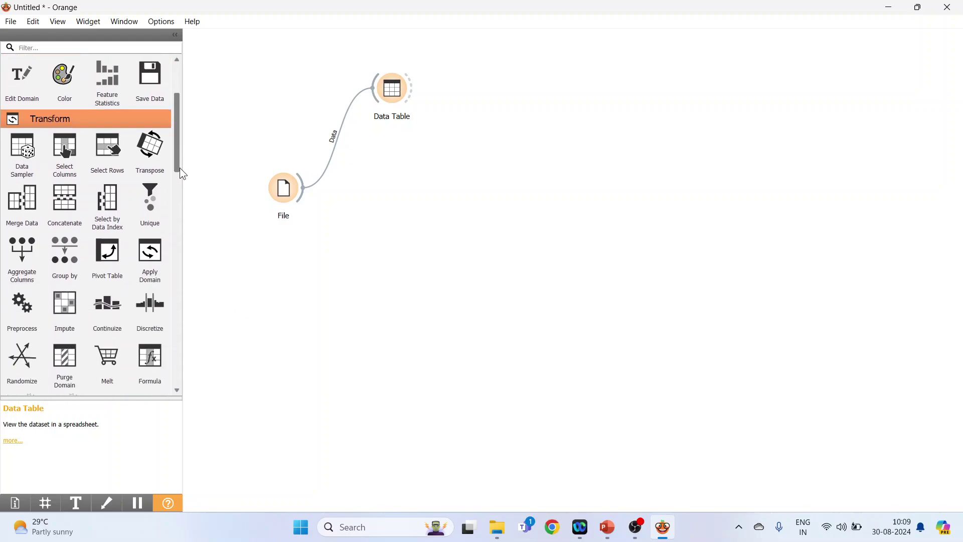
left_click(31, 317)
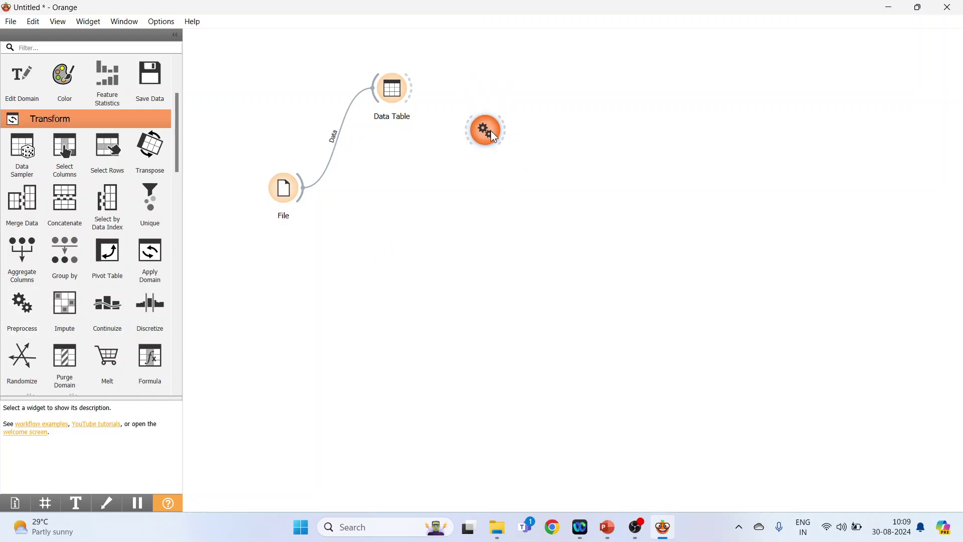
left_click_drag(490, 130, 408, 204)
left_click_drag(302, 196, 402, 216)
- Delete the Impute Missing Values step from the Preprocess widget's pipeline
double_click(410, 213)
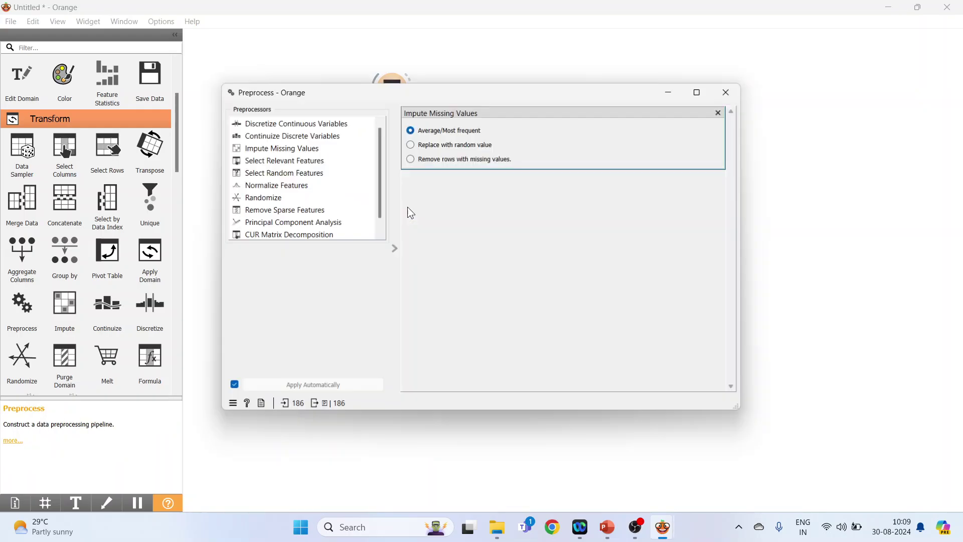
left_click(723, 113)
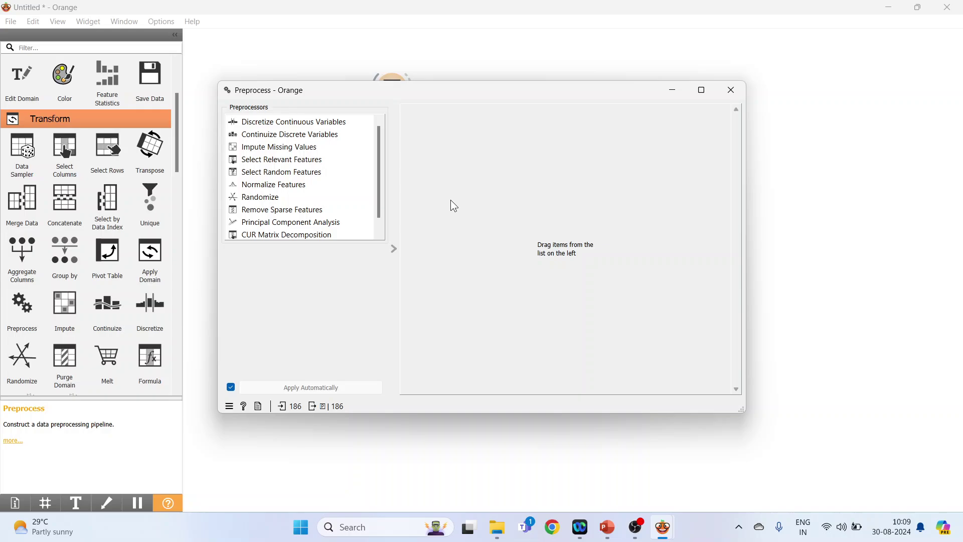
double_click(336, 122)
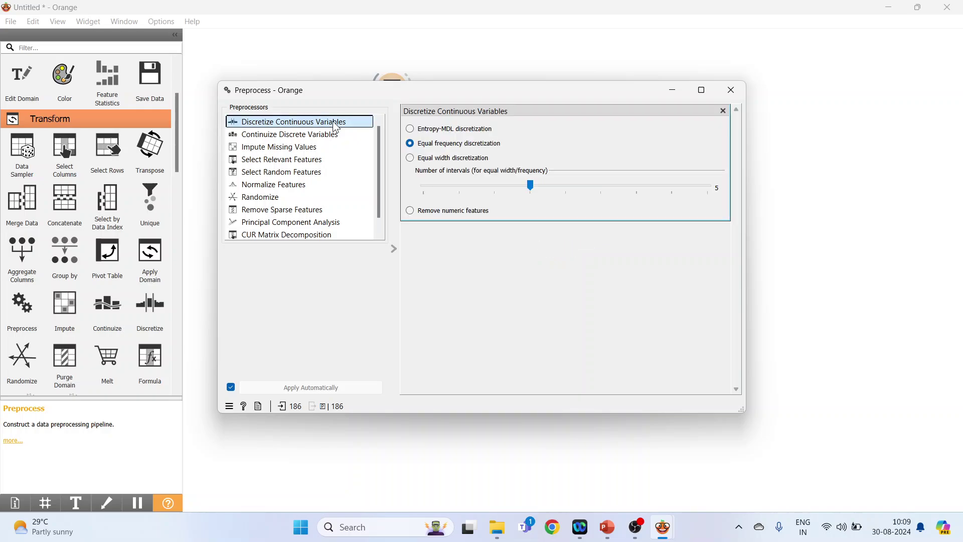
double_click(315, 155)
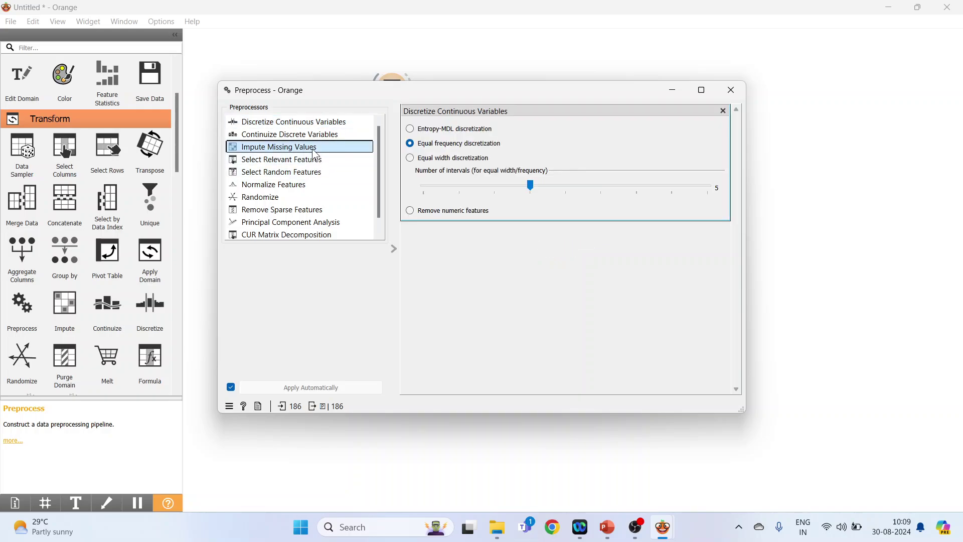
double_click(282, 199)
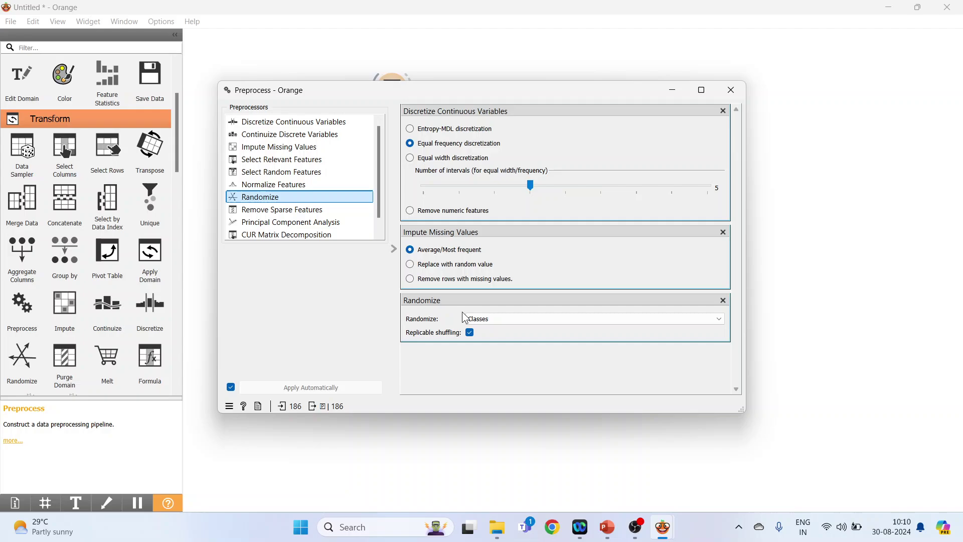
left_click(723, 300)
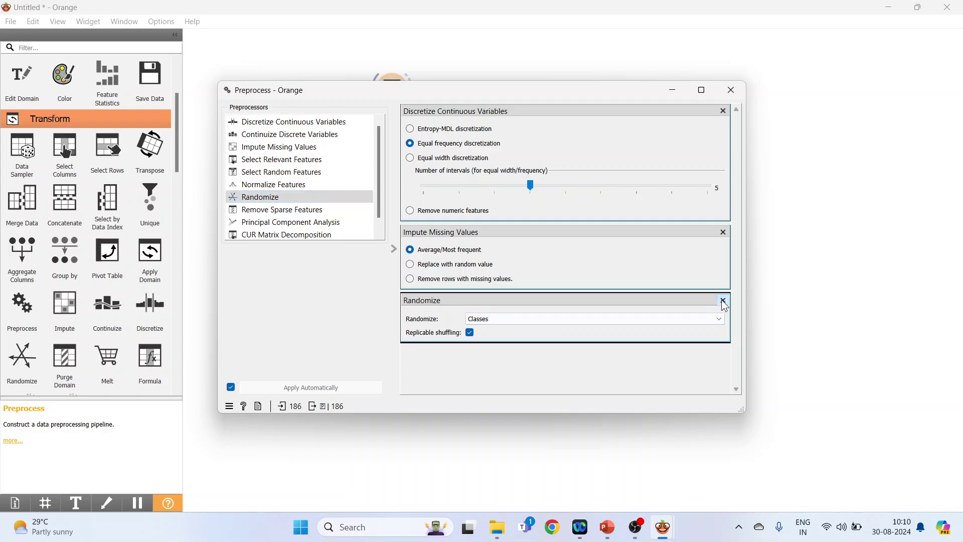
left_click(723, 232)
left_click(722, 111)
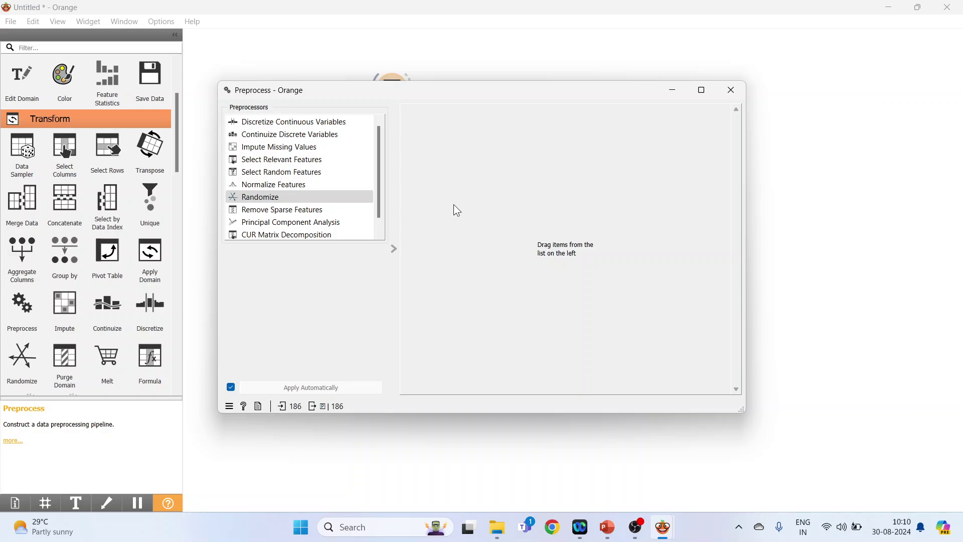
- Re-add Impute Missing Values (Average/Most frequent) to Preprocess and place a second Data Table widget
left_click(319, 149)
double_click(318, 148)
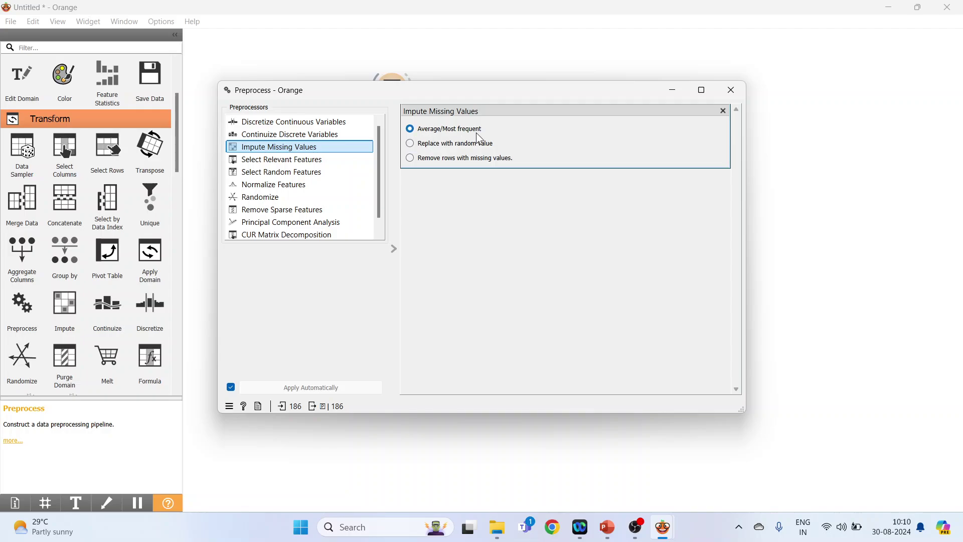
left_click(735, 91)
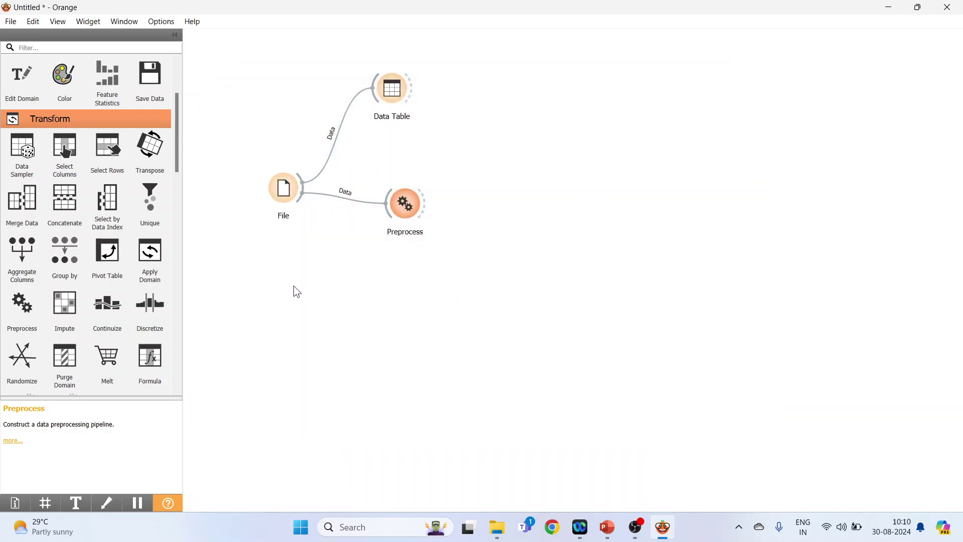
left_click_drag(176, 149, 189, 107)
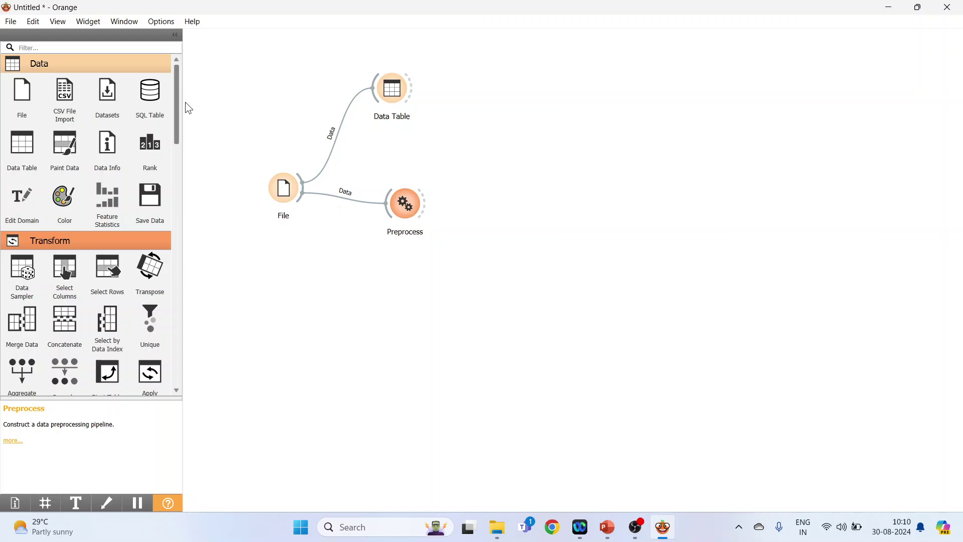
left_click(31, 149)
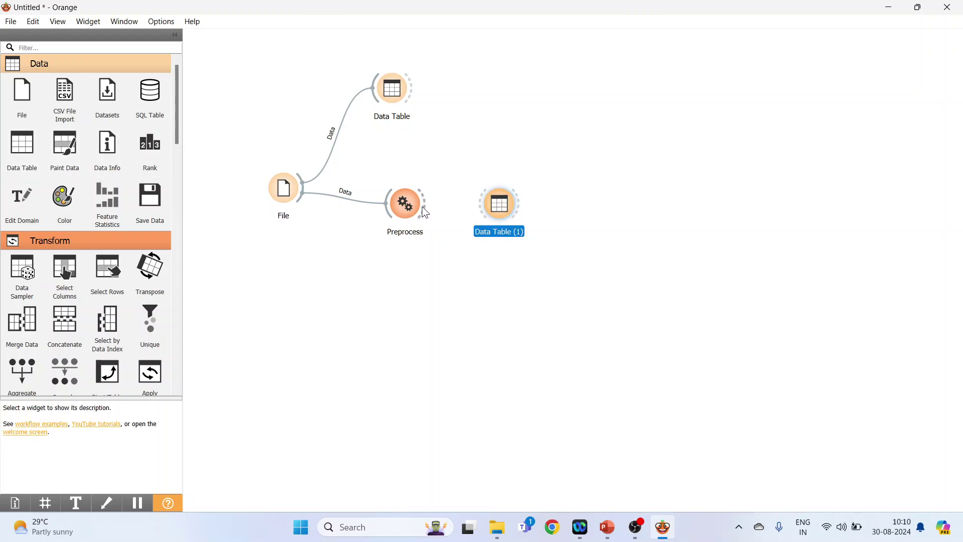
- Link Preprocess to Data Table (1), check its 186 imputed rows, and recheck the imputation settings
left_click_drag(422, 206, 499, 205)
double_click(500, 211)
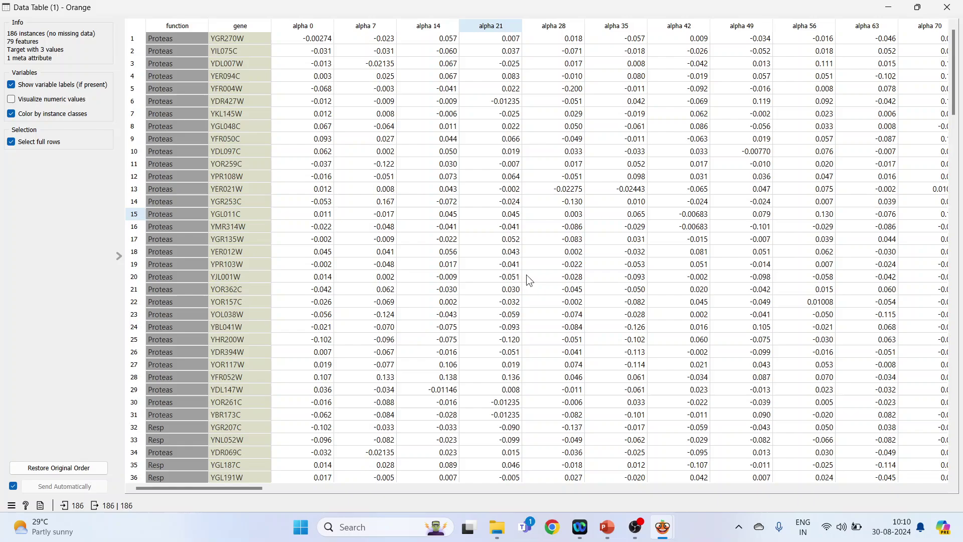
left_click(946, 7)
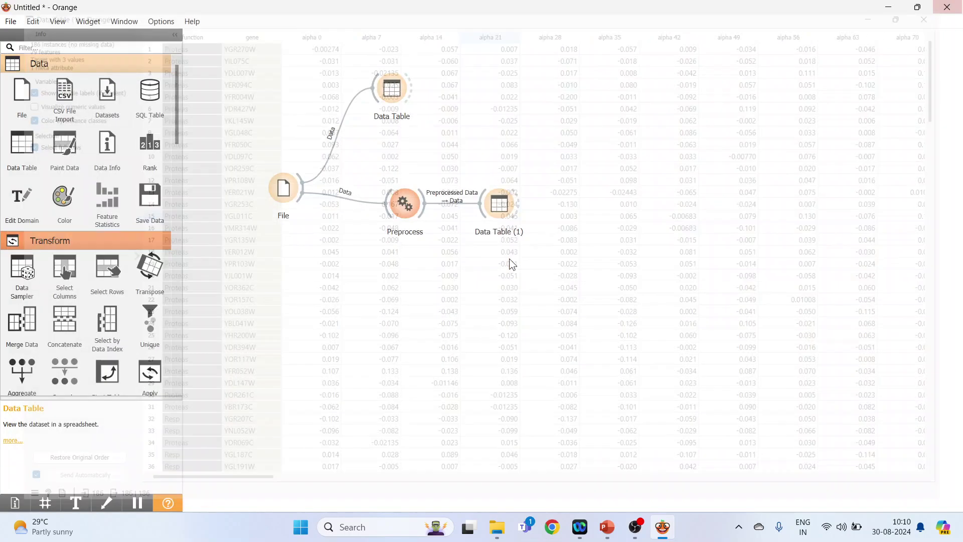
double_click(411, 216)
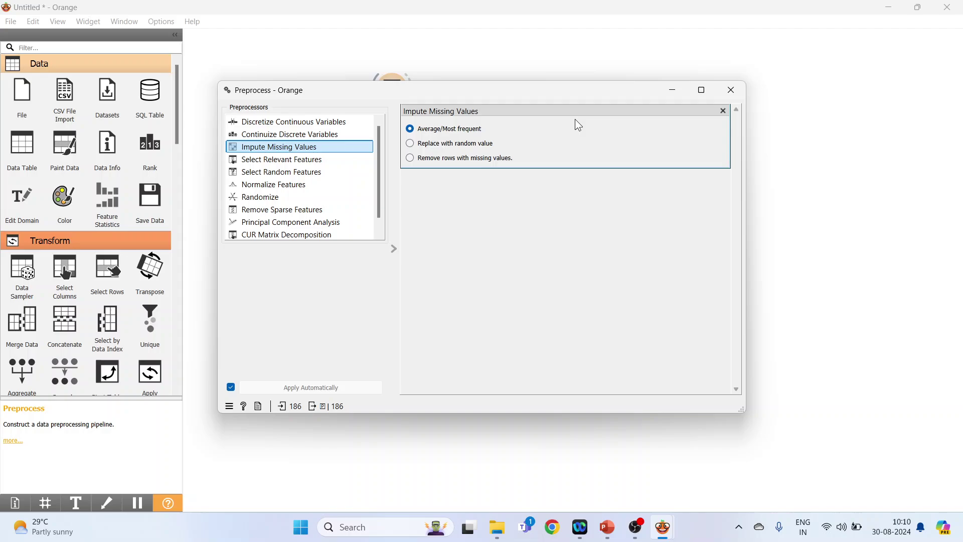
left_click(733, 92)
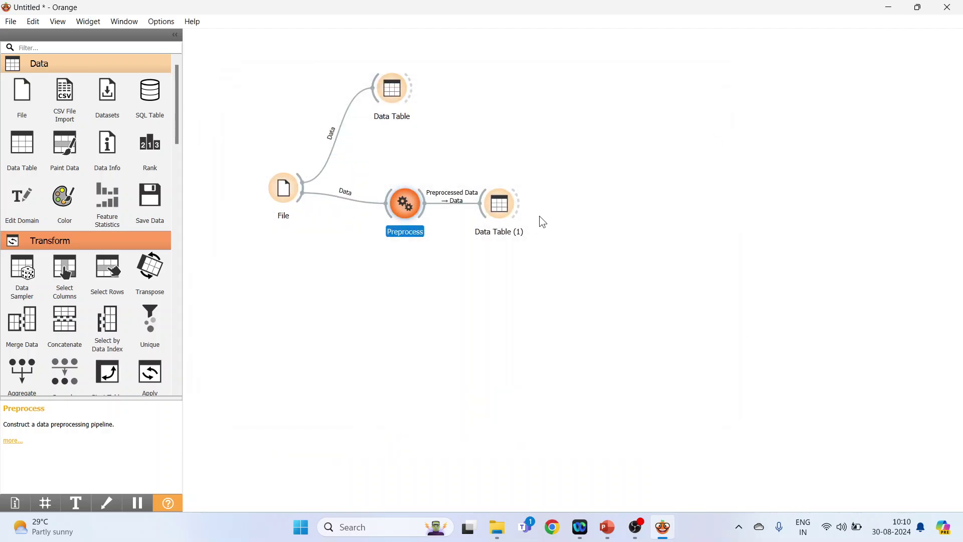
- Inspect the 186 imputed rows in Data Table (1), sorting by alpha 0 and alpha 7
double_click(498, 209)
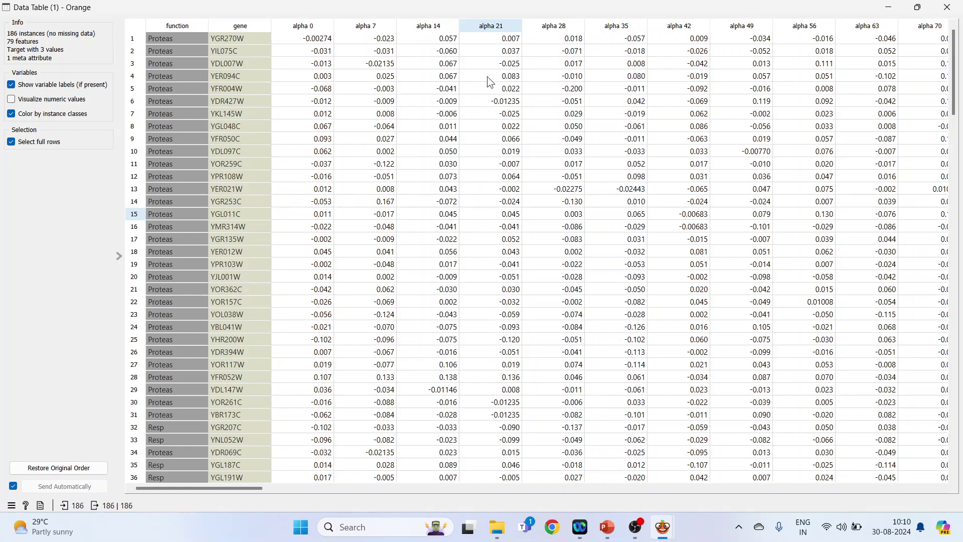
left_click(308, 27)
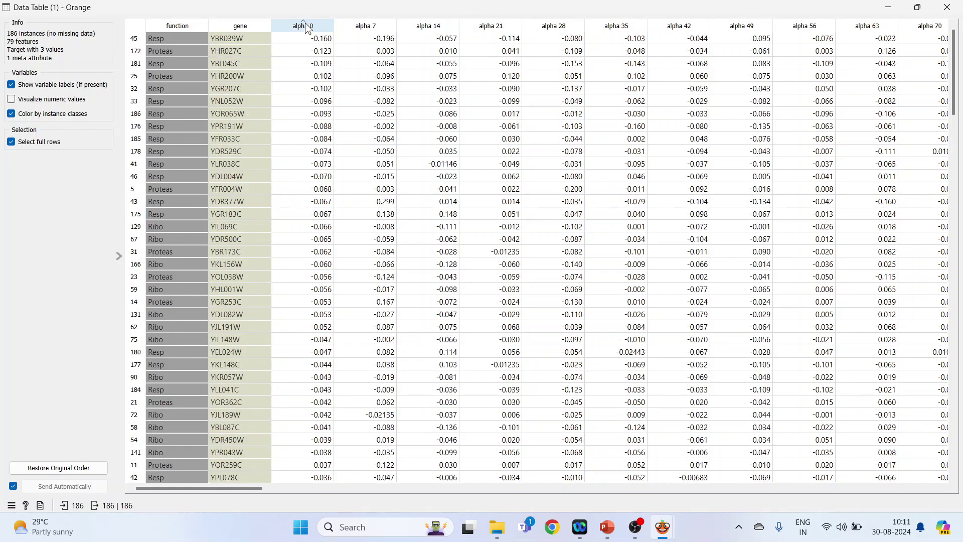
left_click(372, 27)
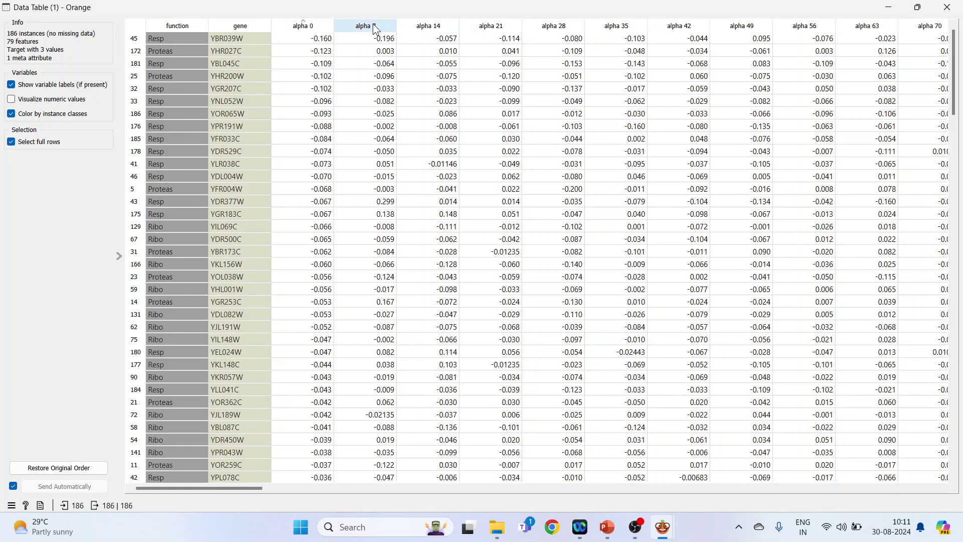
left_click(946, 7)
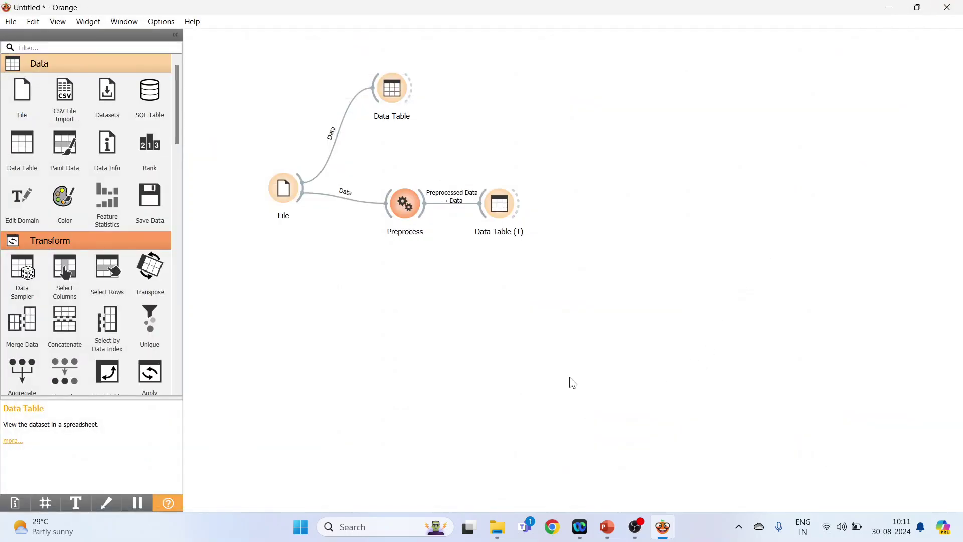
- Switch Preprocess imputation to 'Replace with random value'
double_click(405, 203)
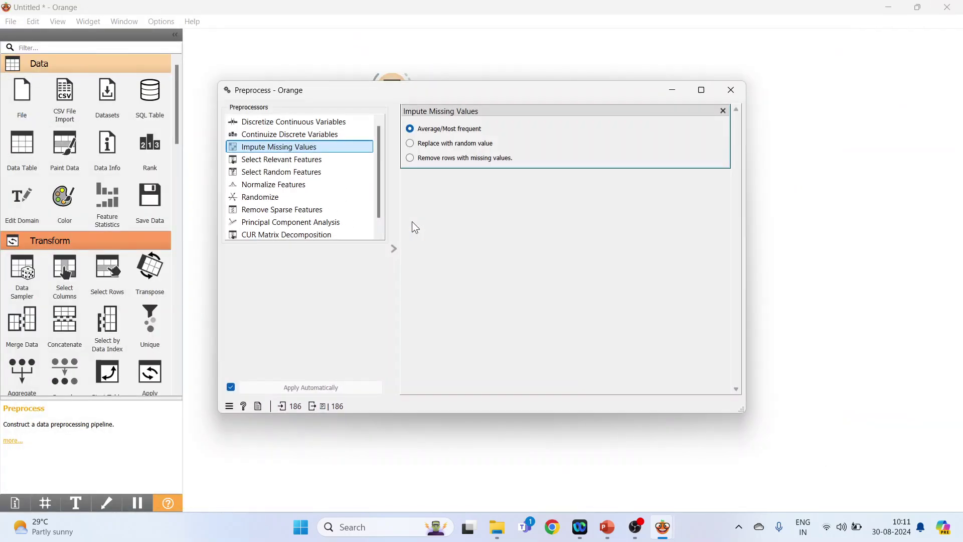
left_click(410, 145)
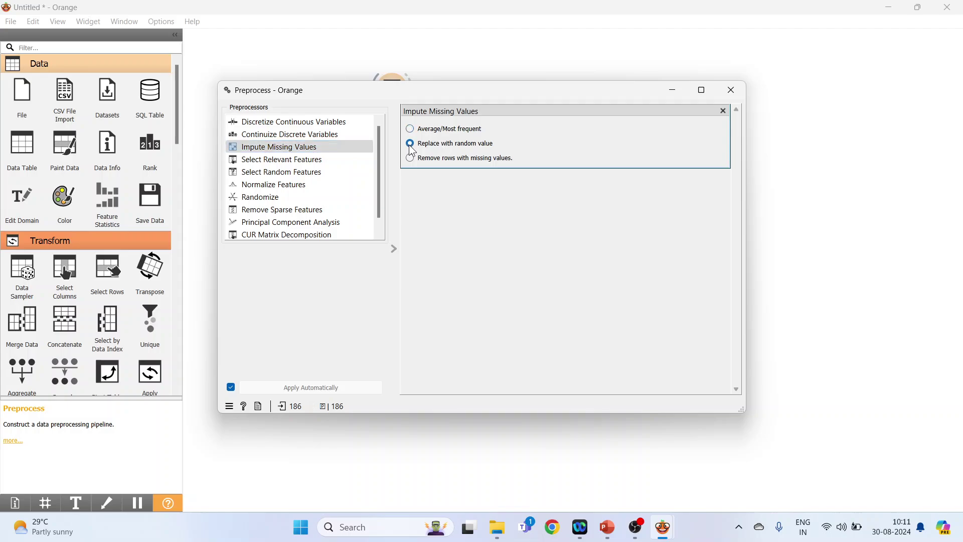
left_click(732, 91)
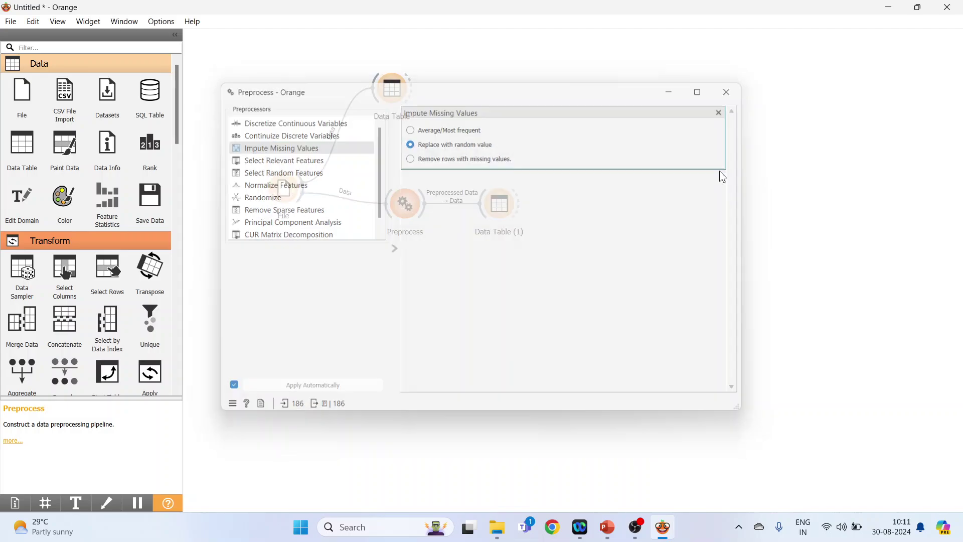
- Review the random-imputed rows in Data Table (1), selecting rows 1-12 and sorting by alpha 0
left_click(506, 215)
double_click(506, 215)
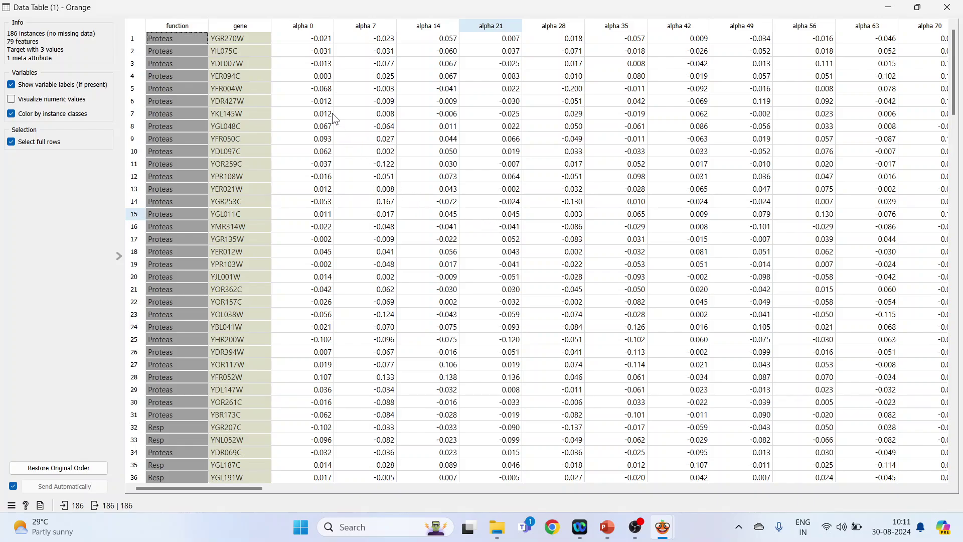
left_click_drag(314, 42, 322, 176)
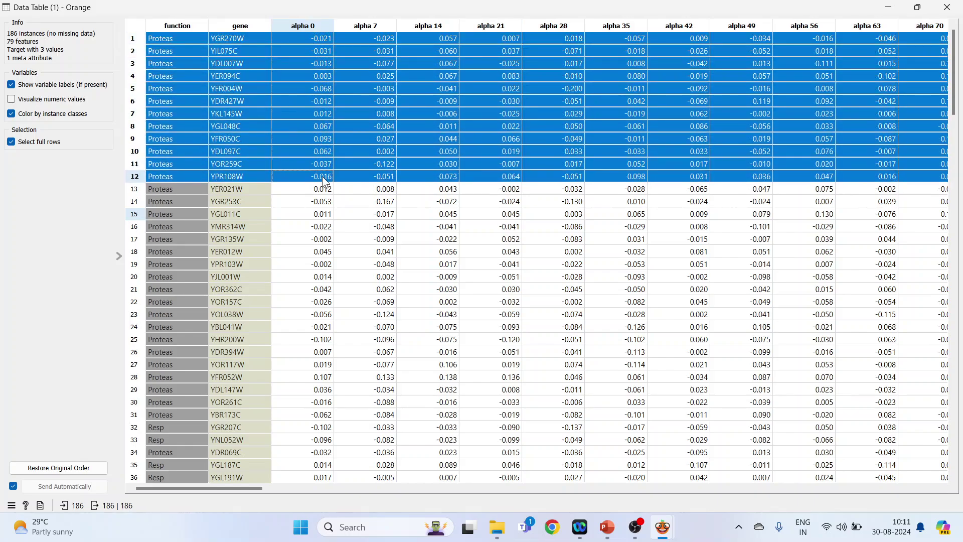
left_click(306, 24)
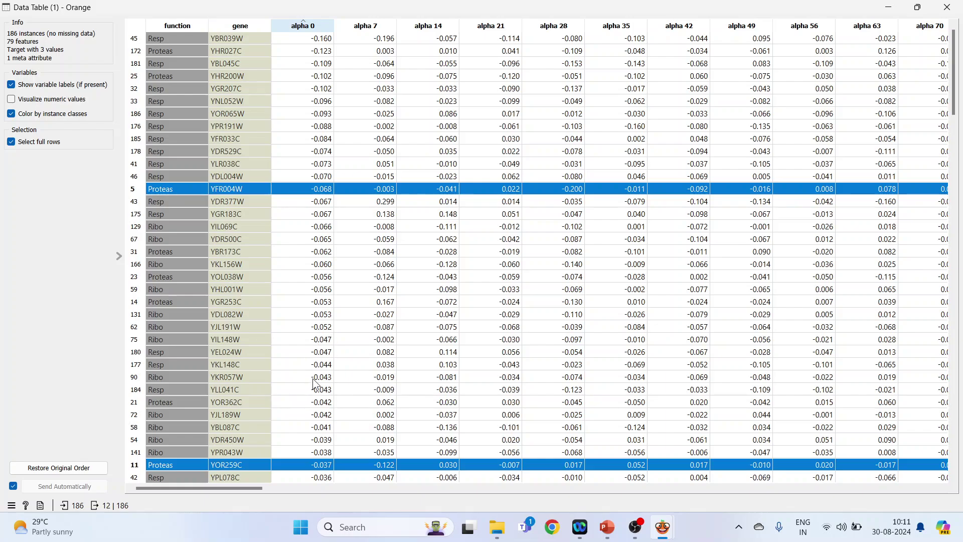
left_click(947, 7)
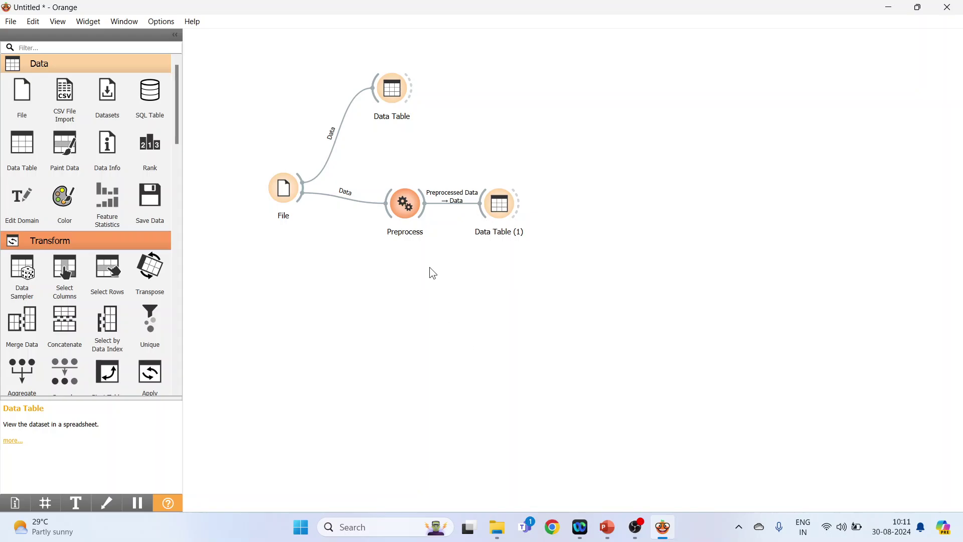
- Preview the data entering Preprocess to see its missing values
double_click(405, 205)
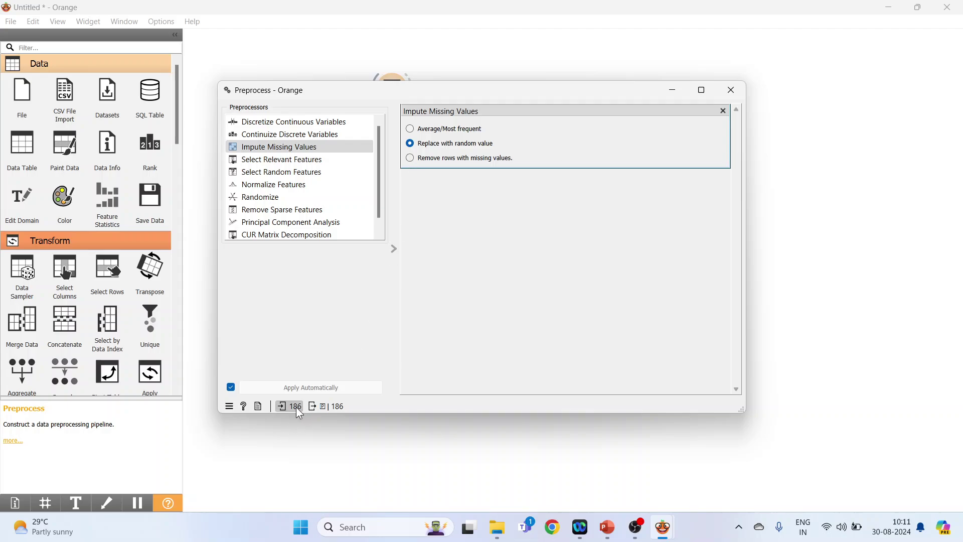
mouse_move(296, 408)
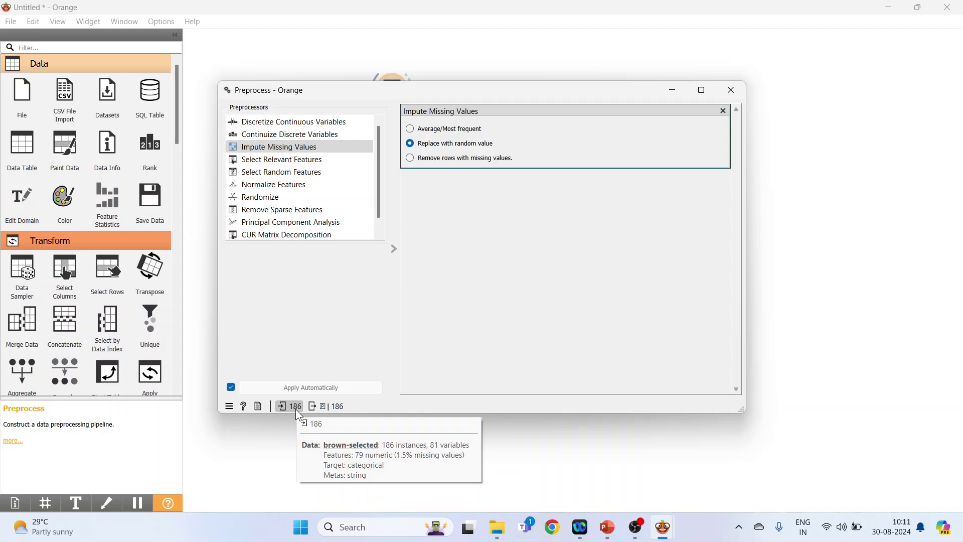
left_click(295, 408)
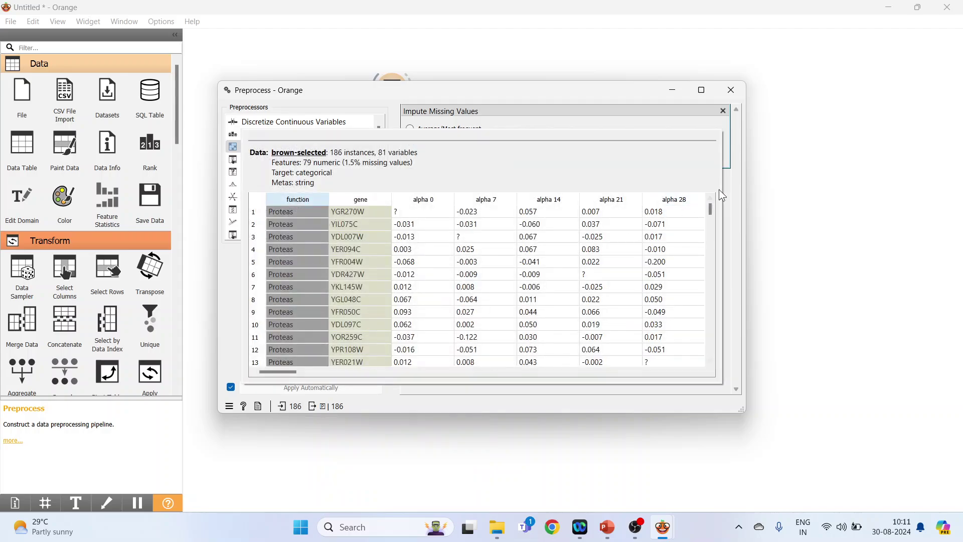
- Re-add Impute Missing Values set to 'Remove rows with missing values', leaving 70 instances
left_click(723, 110)
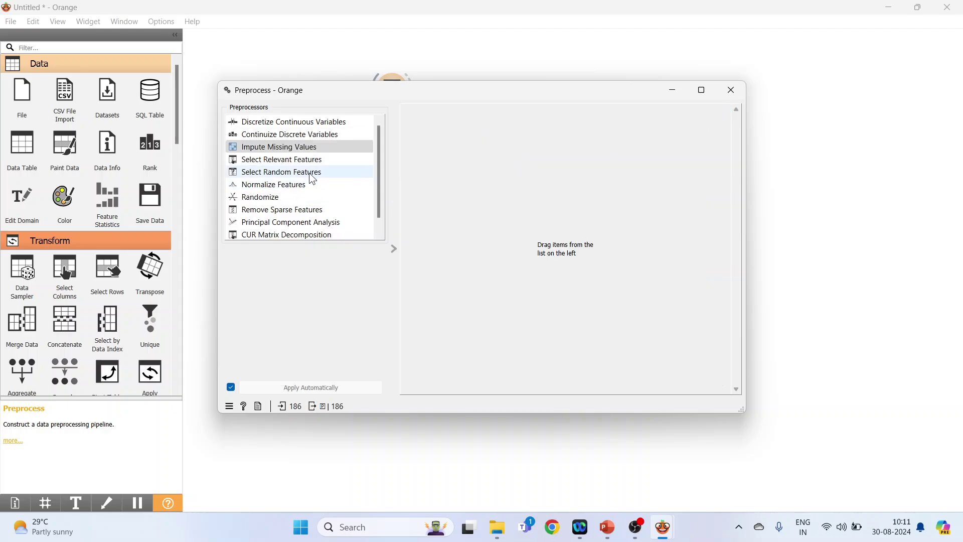
double_click(314, 151)
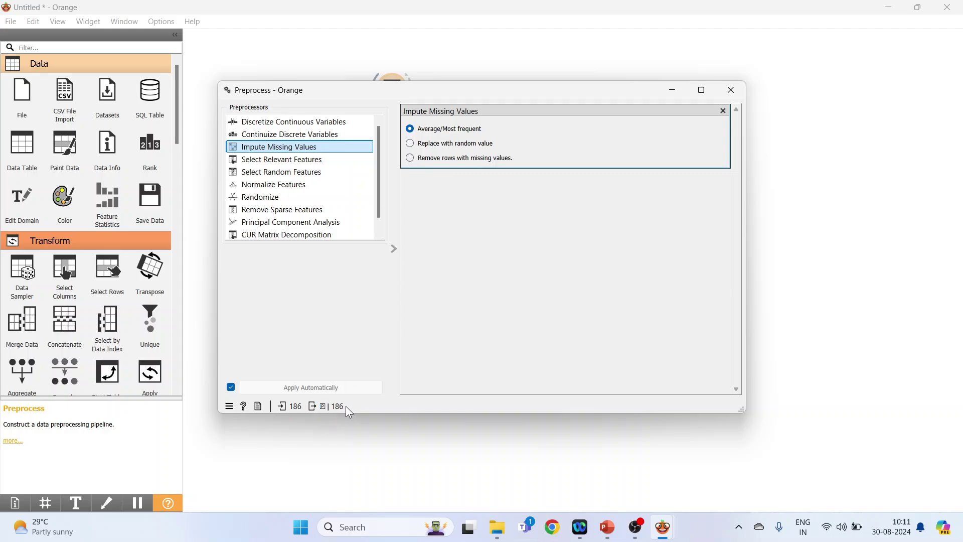
left_click(411, 158)
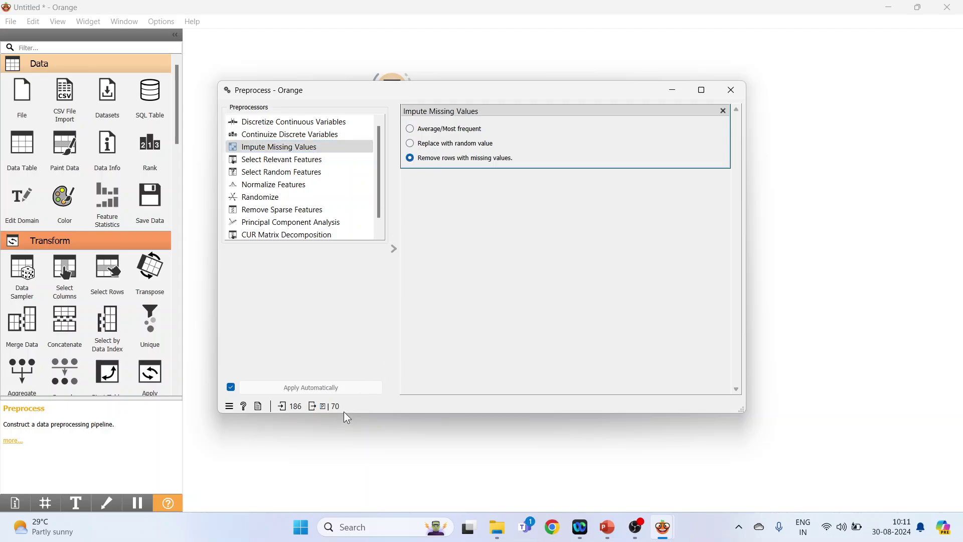
left_click(731, 90)
double_click(497, 222)
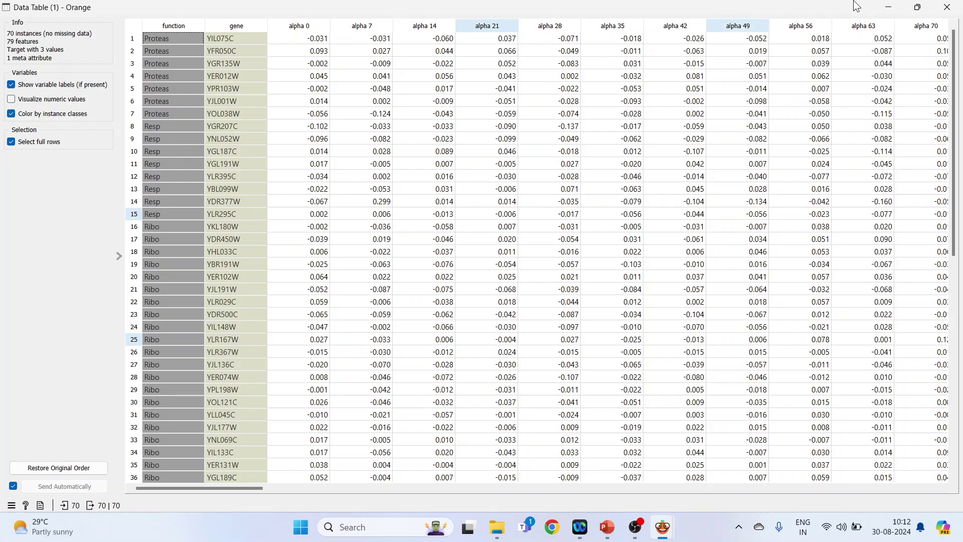
left_click(946, 7)
- Switch to the PowerPoint deck showing its closing Thank You slide
key("alt+Tab")
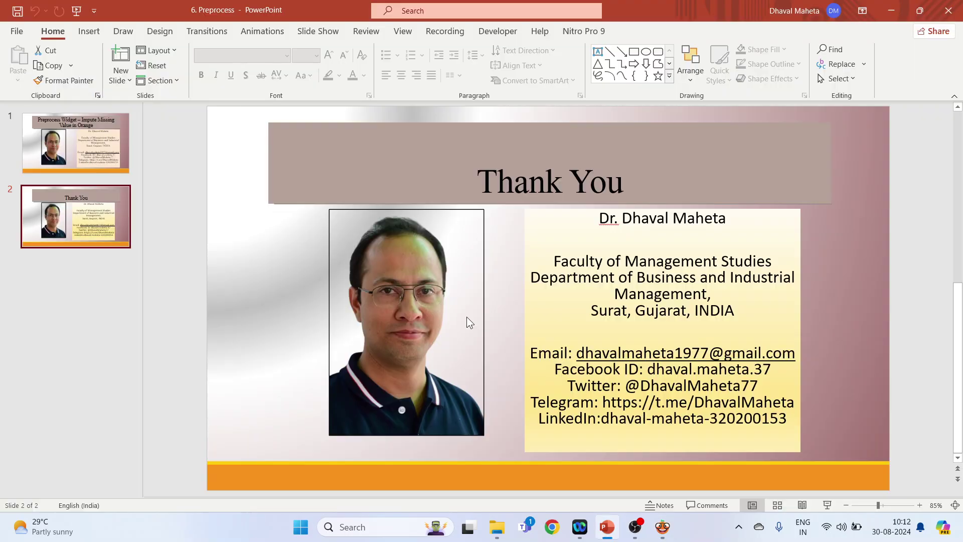